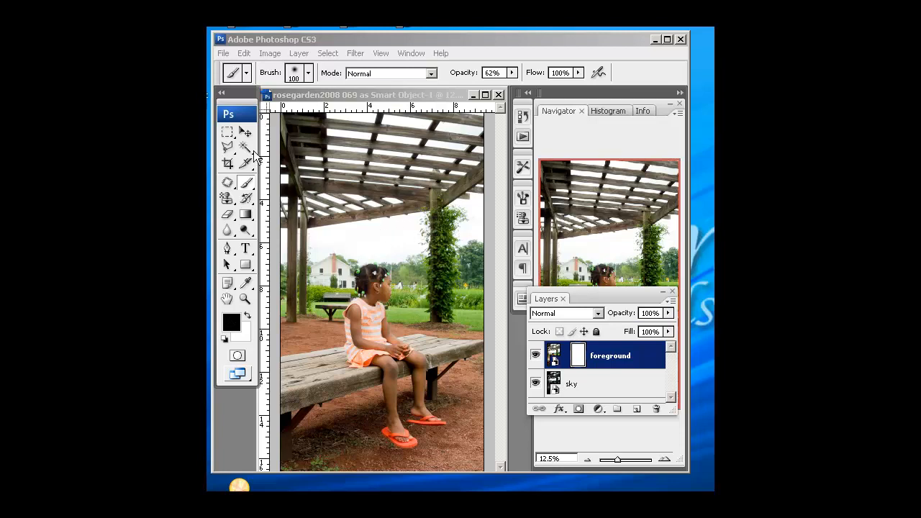
pyautogui.click(360, 167)
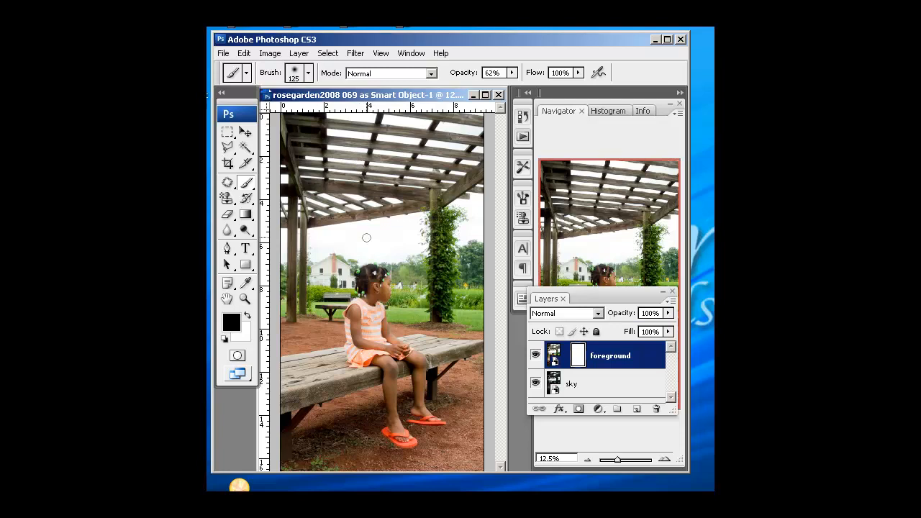
pyautogui.press(']')
pyautogui.press(']')
pyautogui.press(']')
pyautogui.press(']')
pyautogui.press('[')
pyautogui.moveTo(408, 225)
pyautogui.mouseDown()
pyautogui.moveTo(295, 243)
pyautogui.moveTo(402, 246)
pyautogui.moveTo(309, 249)
pyautogui.moveTo(359, 230)
pyautogui.moveTo(339, 240)
pyautogui.moveTo(373, 233)
pyautogui.moveTo(340, 251)
pyautogui.moveTo(357, 258)
pyautogui.moveTo(373, 245)
pyautogui.moveTo(321, 268)
pyautogui.moveTo(484, 250)
pyautogui.moveTo(400, 232)
pyautogui.moveTo(403, 209)
pyautogui.moveTo(331, 213)
pyautogui.moveTo(381, 194)
pyautogui.moveTo(341, 189)
pyautogui.moveTo(349, 158)
pyautogui.moveTo(341, 182)
pyautogui.moveTo(353, 165)
pyautogui.moveTo(401, 147)
pyautogui.moveTo(386, 186)
pyautogui.moveTo(432, 153)
pyautogui.moveTo(407, 185)
pyautogui.moveTo(421, 196)
pyautogui.moveTo(397, 148)
pyautogui.moveTo(463, 136)
pyautogui.moveTo(432, 123)
pyautogui.mouseUp()
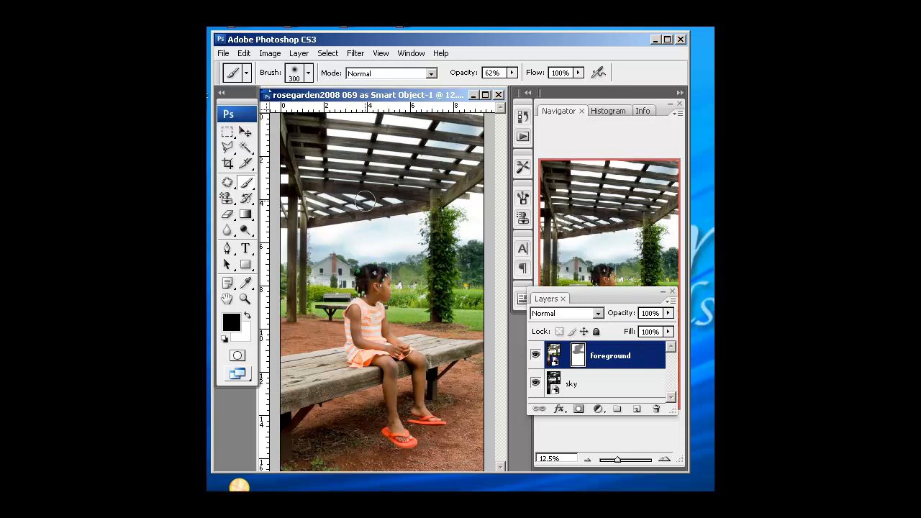
pyautogui.hotkey('ctrl', 'BackSpace')
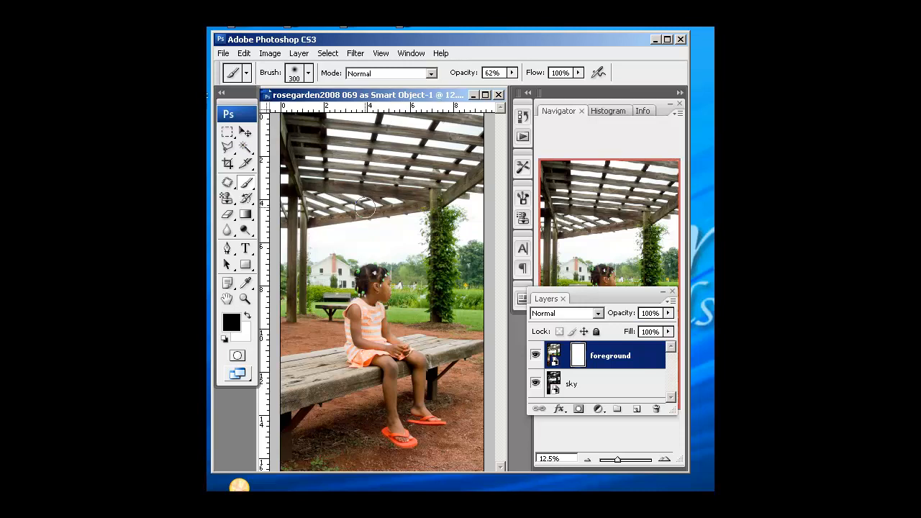
# Select the sky gaps between the pergola roof slats with the Magic Wand tool.
pyautogui.click(247, 148)
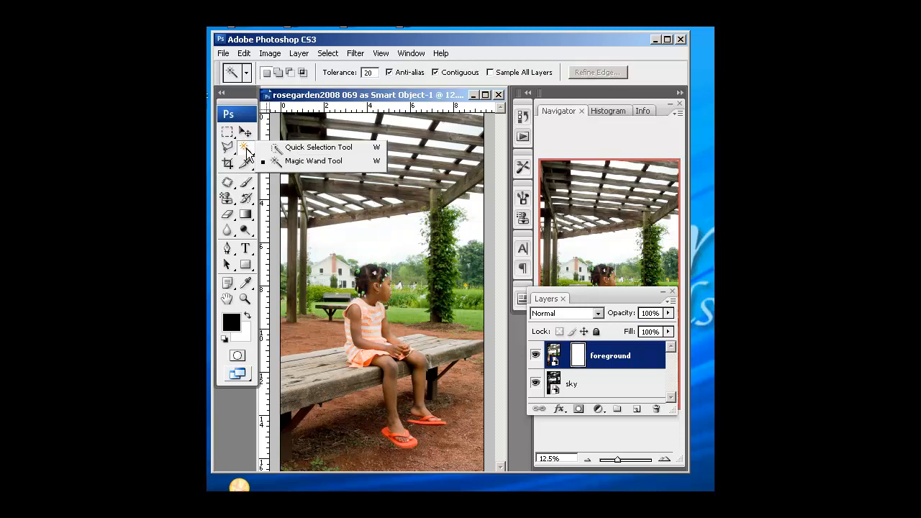
pyautogui.click(297, 160)
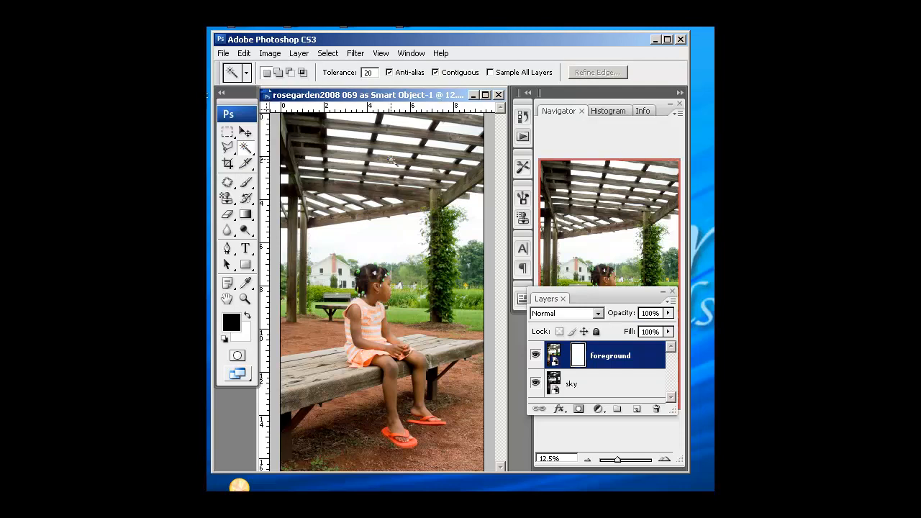
pyautogui.click(247, 148)
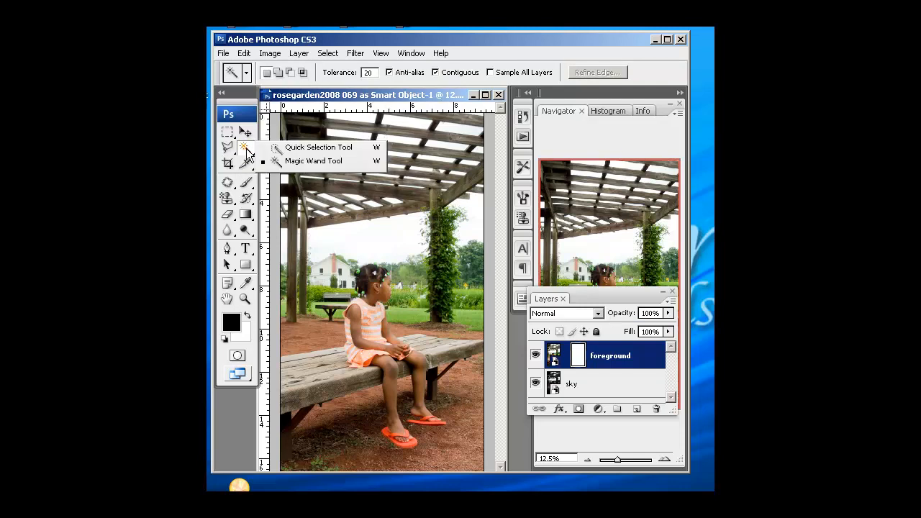
pyautogui.click(311, 161)
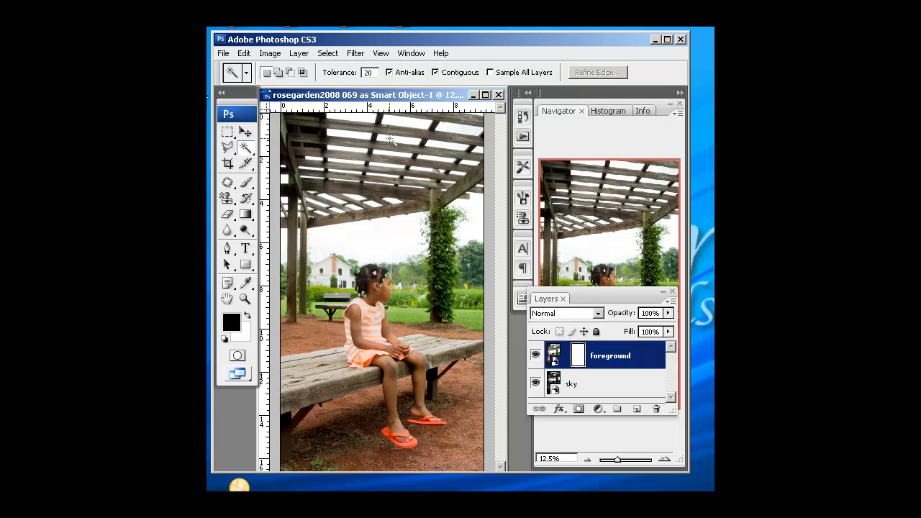
pyautogui.click(357, 117)
pyautogui.moveTo(593, 296); pyautogui.dragTo(568, 241)
pyautogui.moveTo(642, 466); pyautogui.dragTo(642, 223)
pyautogui.moveTo(590, 250); pyautogui.dragTo(619, 271)
pyautogui.click(616, 215)
pyautogui.moveTo(617, 216); pyautogui.dragTo(622, 216)
pyautogui.moveTo(609, 169); pyautogui.dragTo(623, 133)
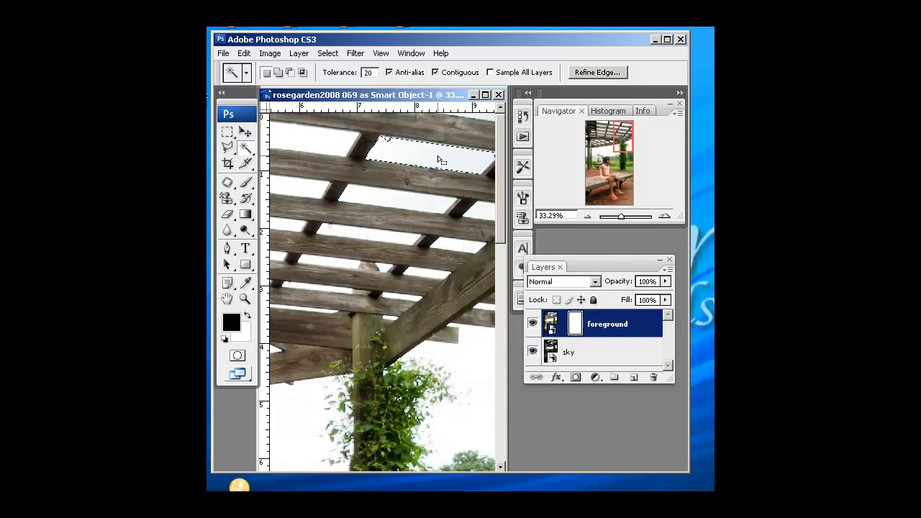
pyautogui.press('shift')
# Fit the image on screen and add the open sky beside the vines to the selection.
pyautogui.click(292, 77)
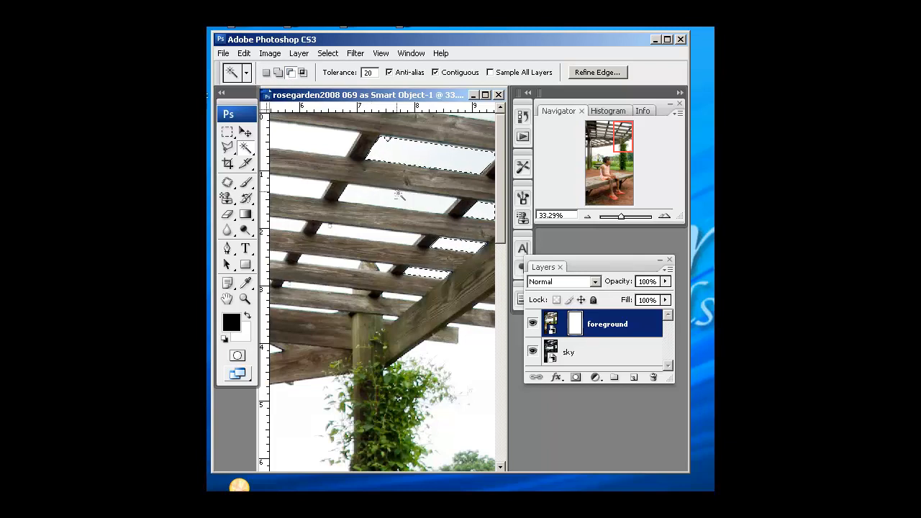
pyautogui.click(266, 75)
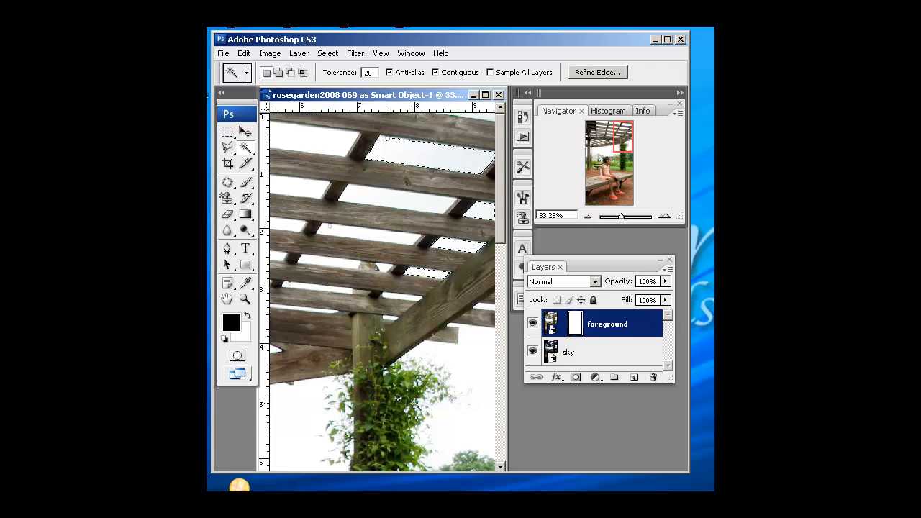
pyautogui.hotkey('ctrl', '0')
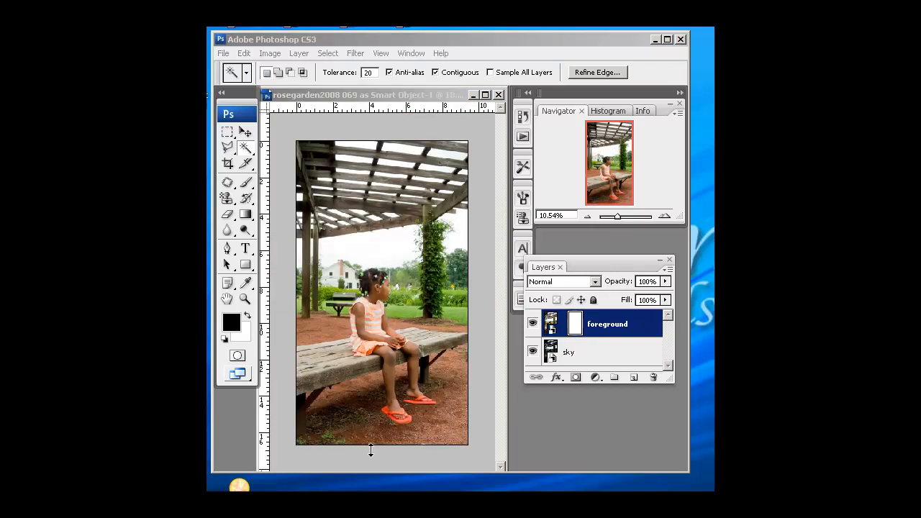
pyautogui.click(402, 231)
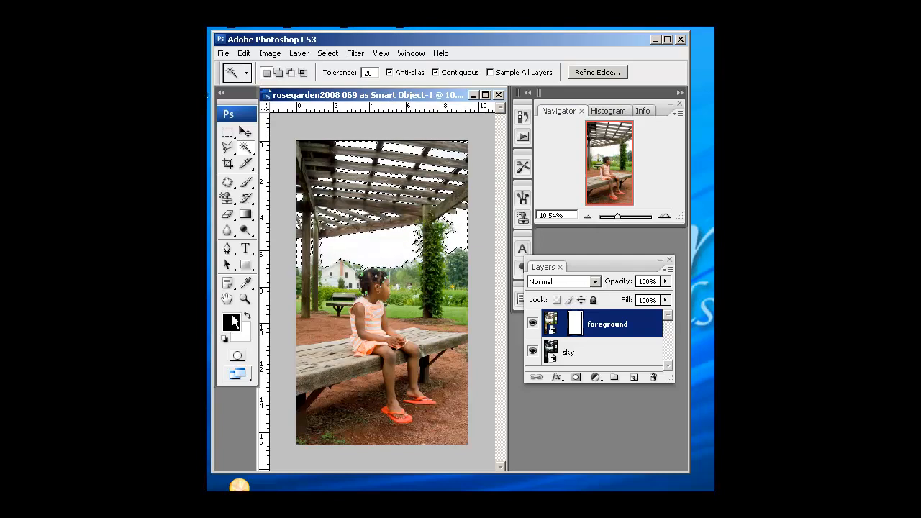
# Switch to the Brush tool with a soft 400 px brush at 100% opacity.
pyautogui.click(247, 183)
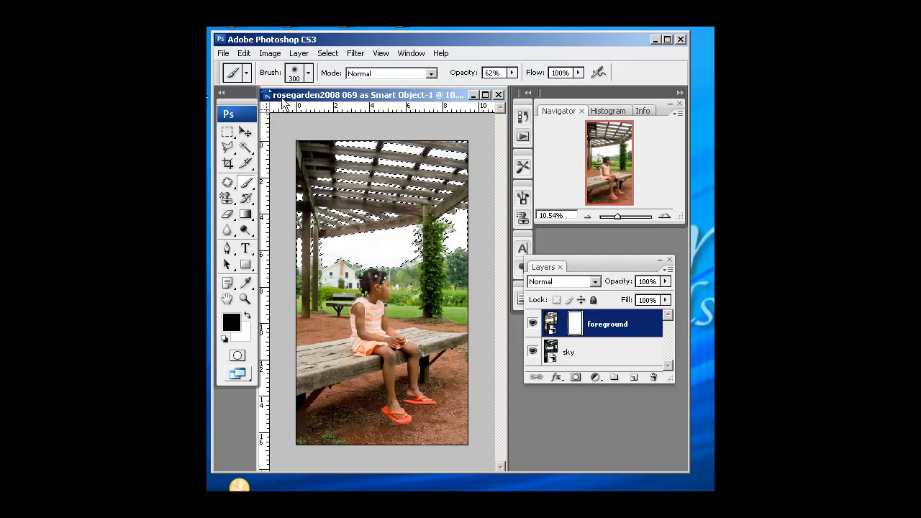
pyautogui.click(309, 73)
pyautogui.click(222, 164)
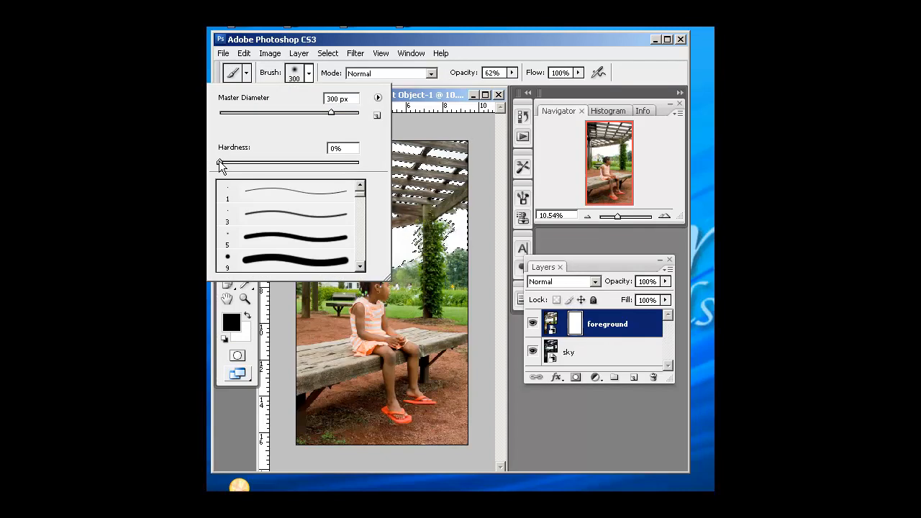
pyautogui.click(296, 74)
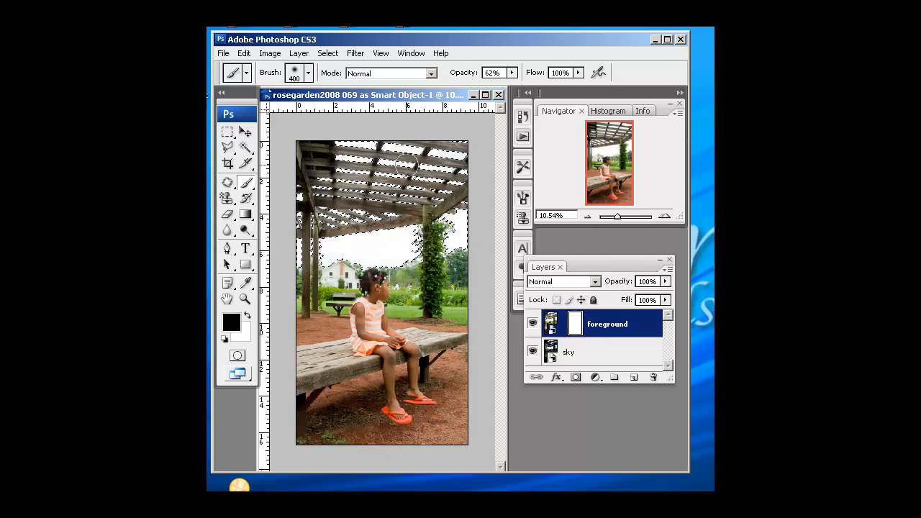
pyautogui.click(512, 73)
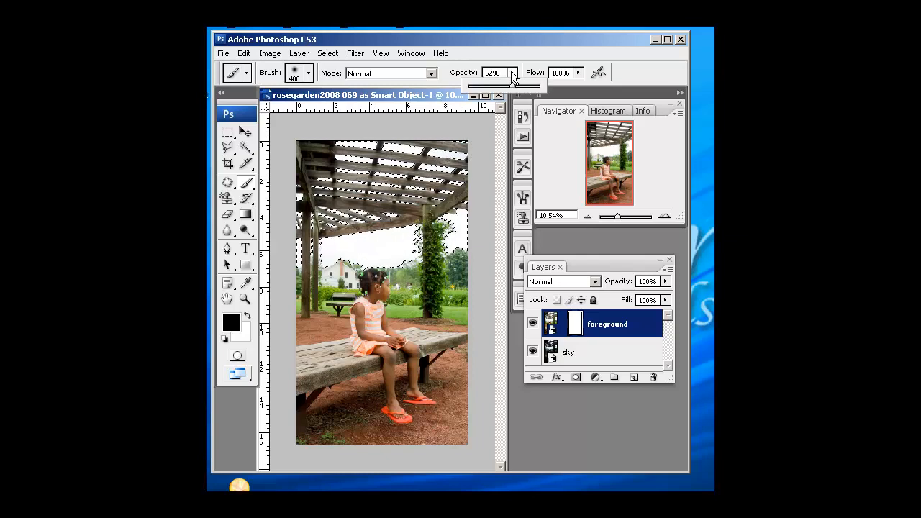
pyautogui.moveTo(513, 87); pyautogui.dragTo(541, 86)
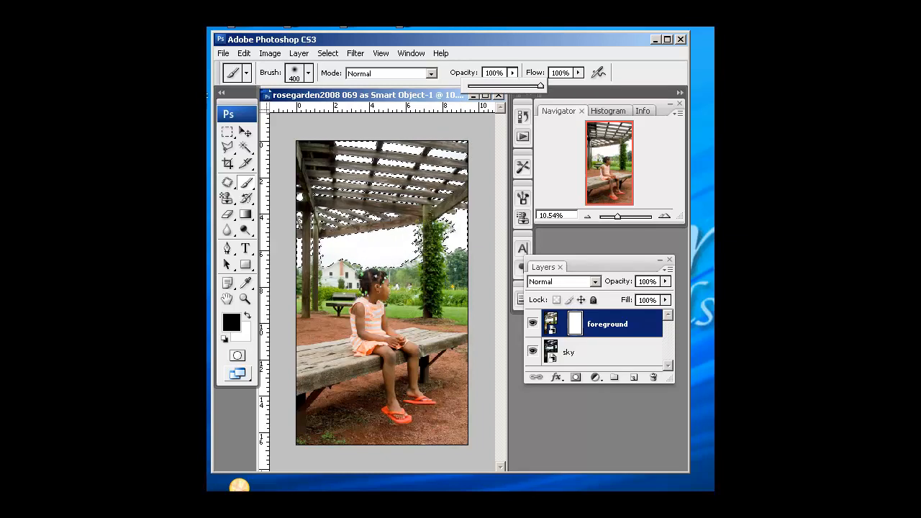
# Paint over the selected sky areas on the foreground layer mask to reveal the sky, then deselect.
pyautogui.moveTo(464, 150); pyautogui.dragTo(398, 151)
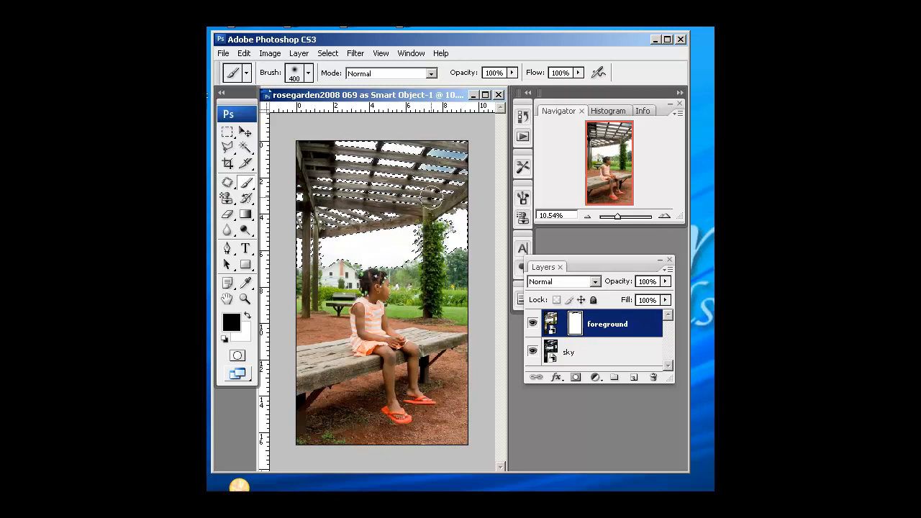
pyautogui.moveTo(386, 223)
pyautogui.mouseDown()
pyautogui.moveTo(360, 211)
pyautogui.moveTo(366, 170)
pyautogui.mouseUp()
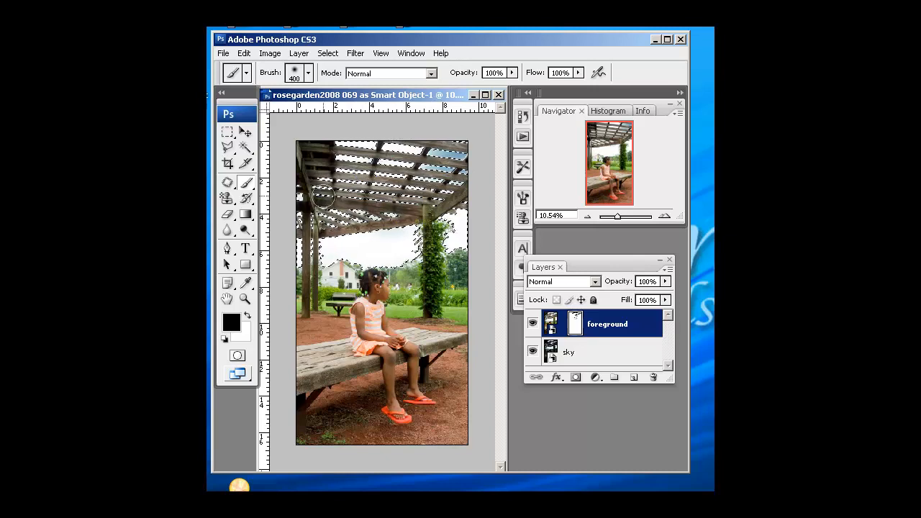
pyautogui.moveTo(303, 237)
pyautogui.mouseDown()
pyautogui.moveTo(336, 237)
pyautogui.moveTo(330, 256)
pyautogui.moveTo(404, 256)
pyautogui.moveTo(416, 224)
pyautogui.moveTo(308, 242)
pyautogui.moveTo(451, 228)
pyautogui.moveTo(456, 213)
pyautogui.moveTo(457, 235)
pyautogui.moveTo(462, 208)
pyautogui.moveTo(461, 246)
pyautogui.moveTo(411, 255)
pyautogui.moveTo(432, 195)
pyautogui.moveTo(406, 212)
pyautogui.moveTo(462, 218)
pyautogui.mouseUp()
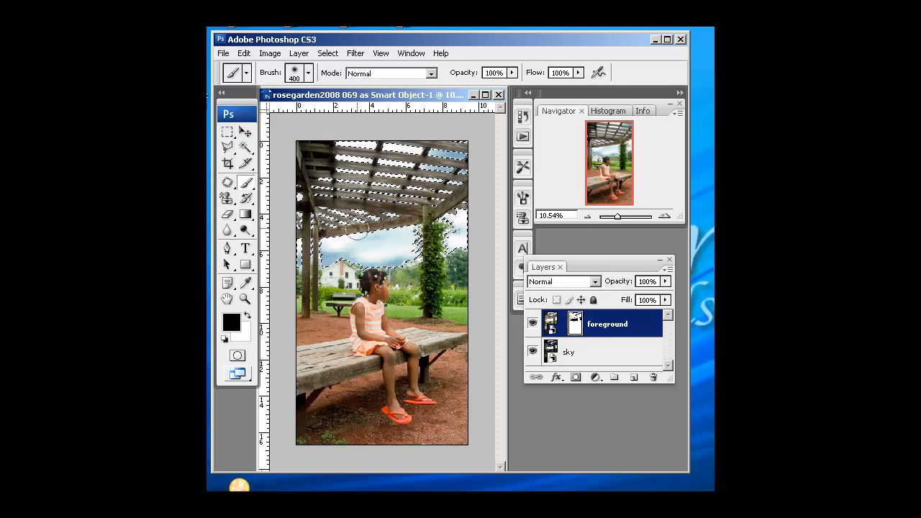
pyautogui.moveTo(304, 183)
pyautogui.mouseDown()
pyautogui.moveTo(326, 173)
pyautogui.moveTo(318, 194)
pyautogui.moveTo(345, 160)
pyautogui.mouseUp()
pyautogui.click(327, 53)
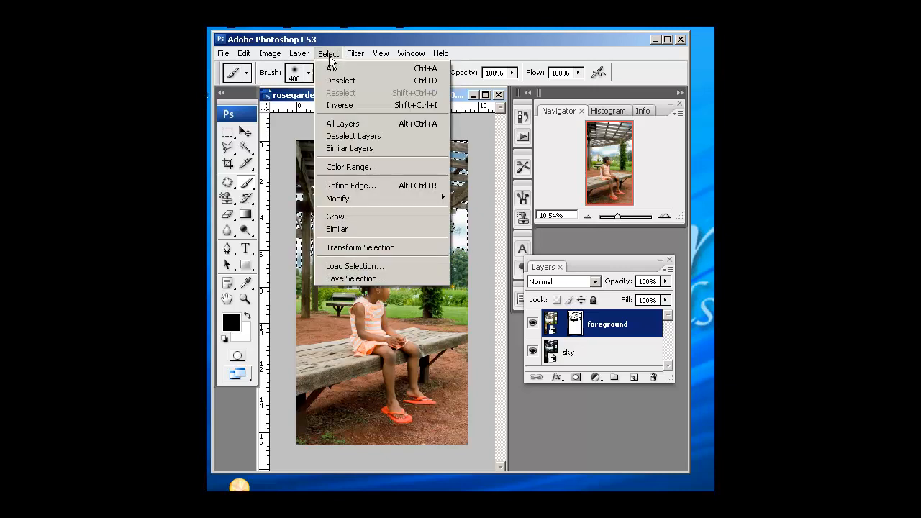
pyautogui.click(339, 80)
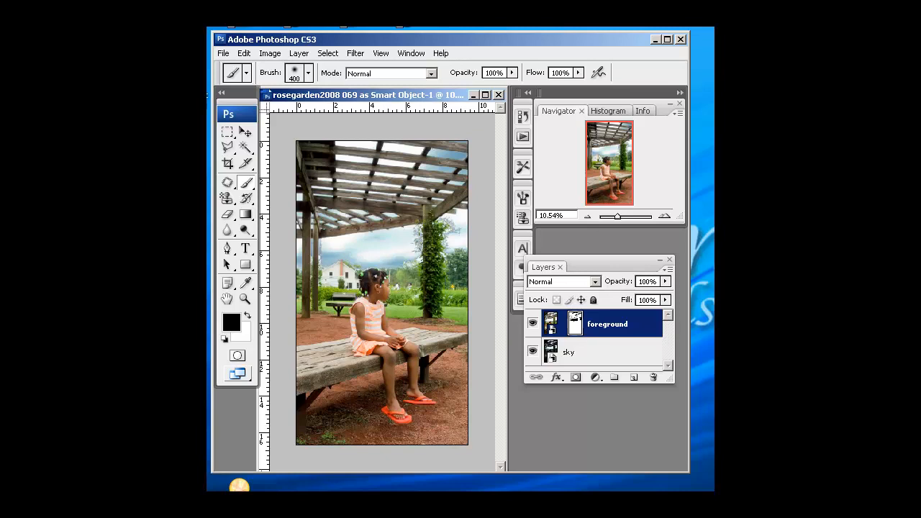
# Open the sky layer's smart object in Camera Raw and raise its Exposure slightly.
pyautogui.scroll(2, 383, 270)
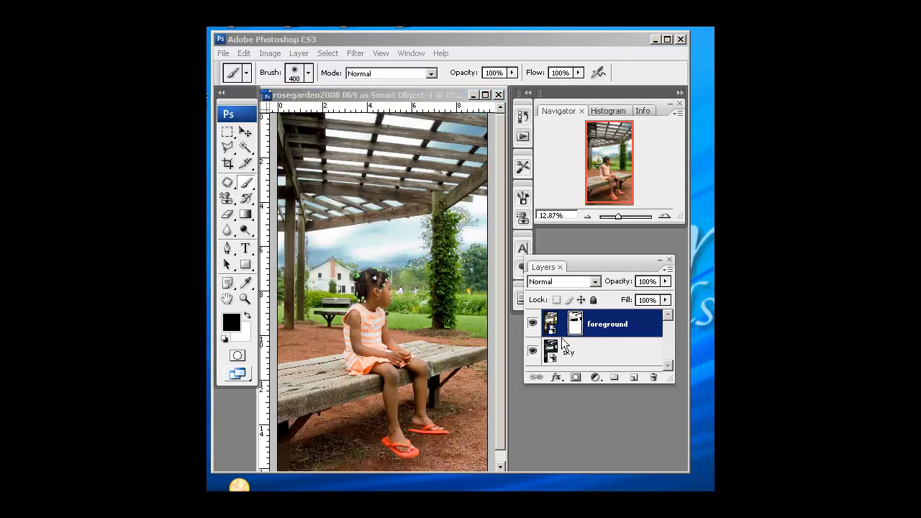
pyautogui.click(598, 350)
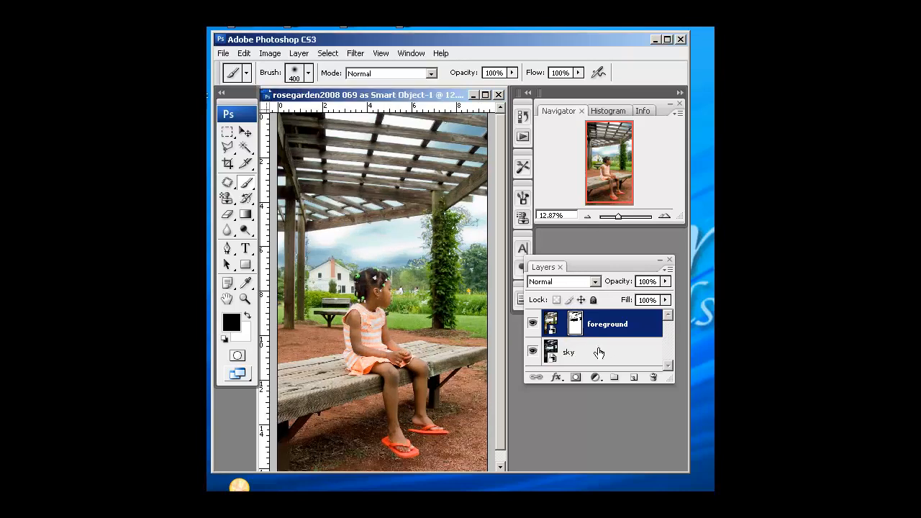
pyautogui.click(599, 352)
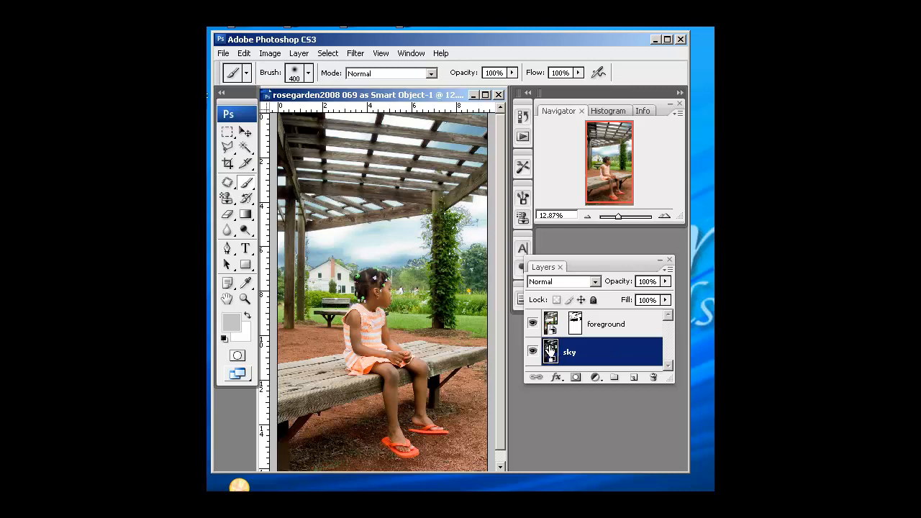
pyautogui.doubleClick(550, 352)
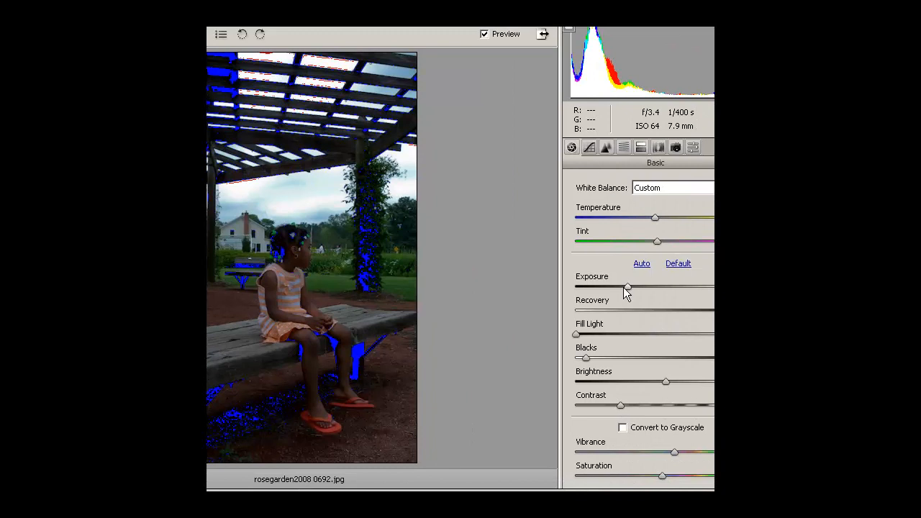
pyautogui.moveTo(627, 286)
pyautogui.mouseDown()
pyautogui.moveTo(617, 285)
pyautogui.moveTo(638, 286)
pyautogui.mouseUp()
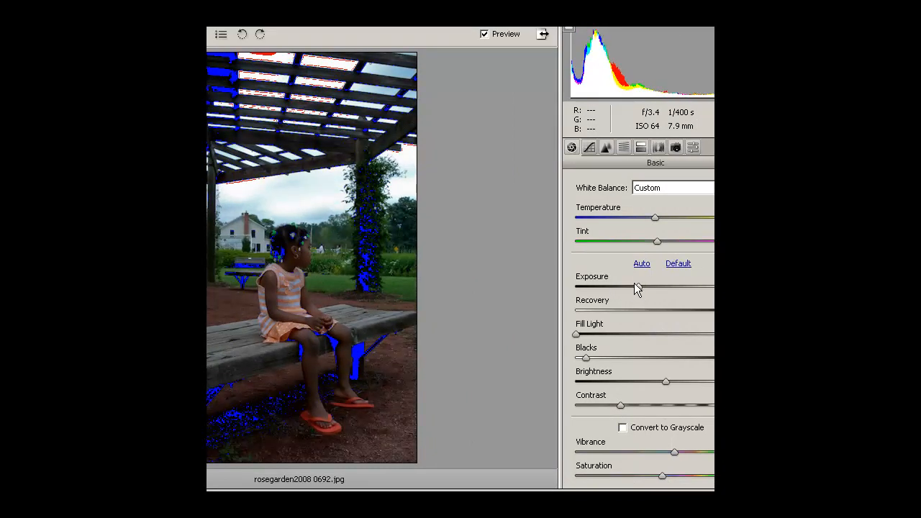
# Lower the Aquas saturation in the HSL / Grayscale panel and apply the Camera Raw changes.
pyautogui.click(624, 147)
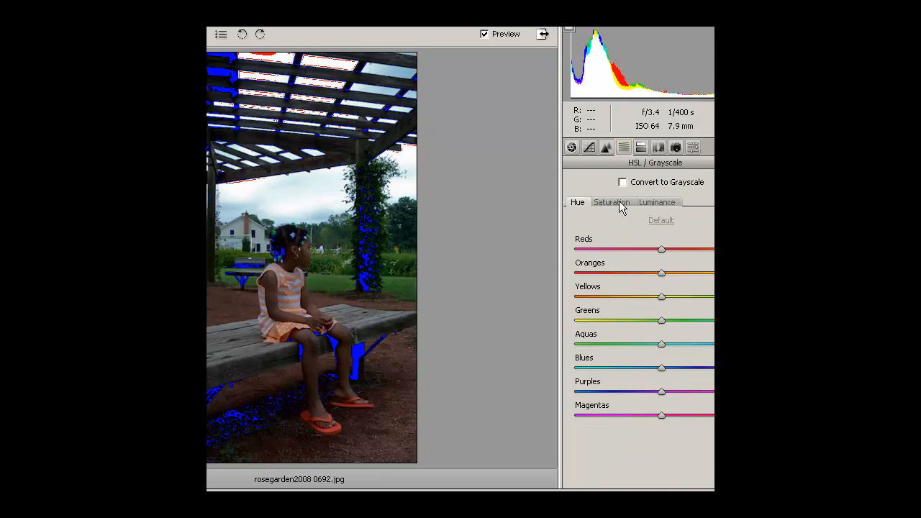
pyautogui.click(621, 206)
pyautogui.moveTo(661, 345); pyautogui.dragTo(641, 369)
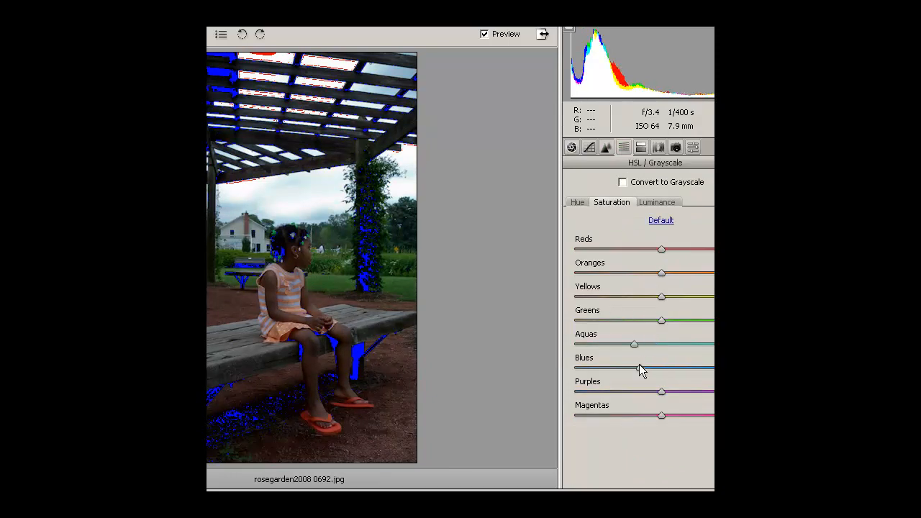
pyautogui.press('Return')
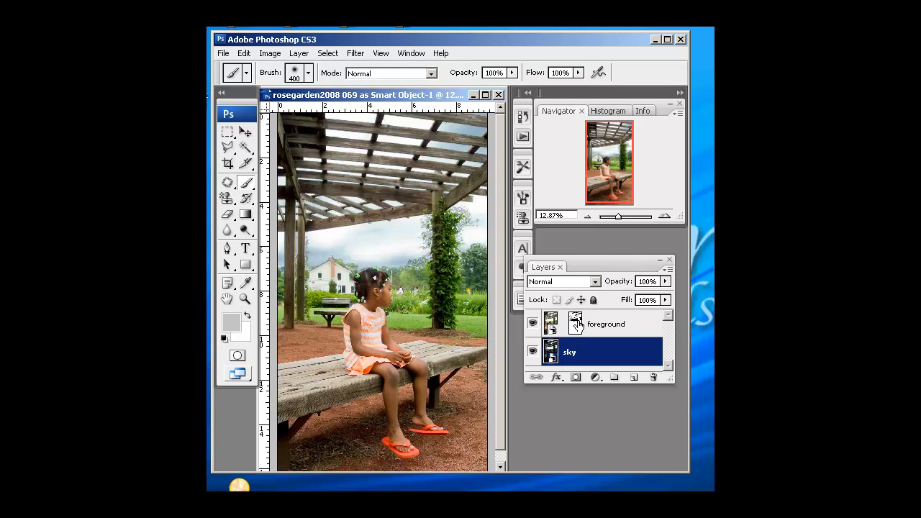
# Add a new layer above foreground and stamp all visible layers into it with Merge Visible.
pyautogui.click(637, 325)
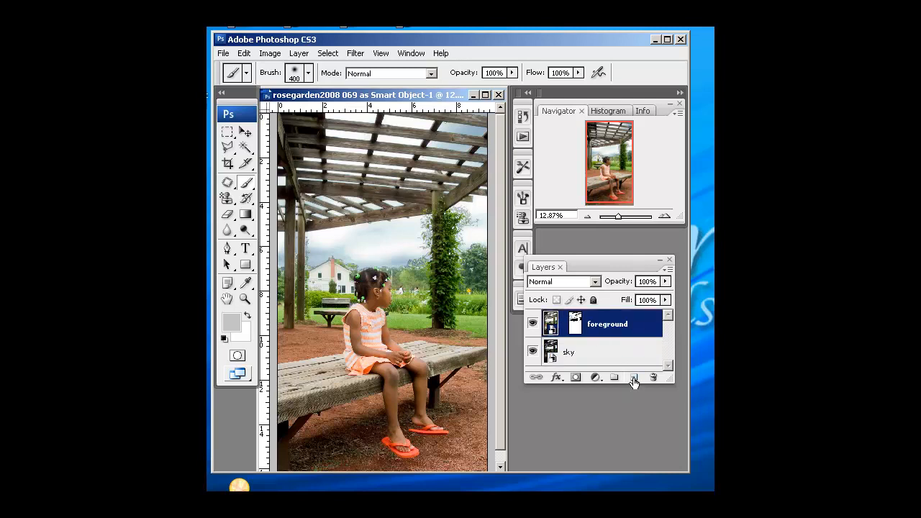
pyautogui.click(634, 380)
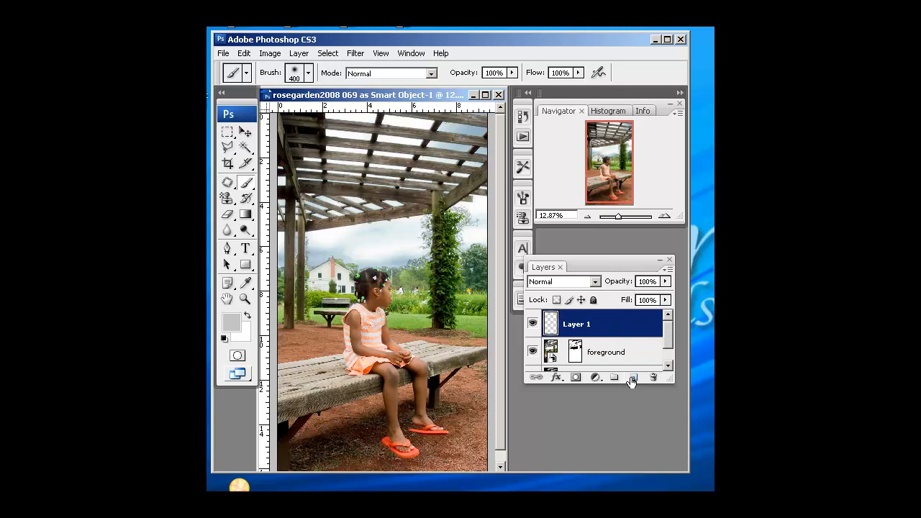
pyautogui.click(668, 342)
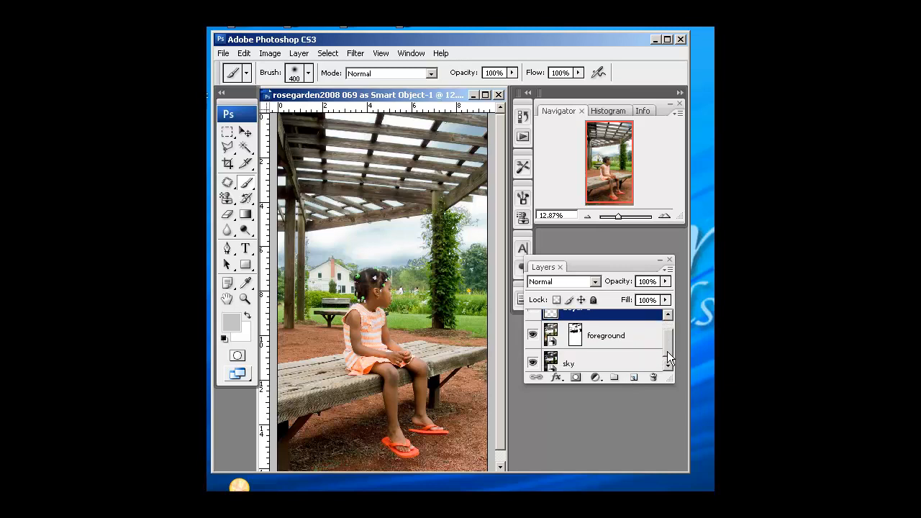
pyautogui.moveTo(643, 385); pyautogui.dragTo(643, 453)
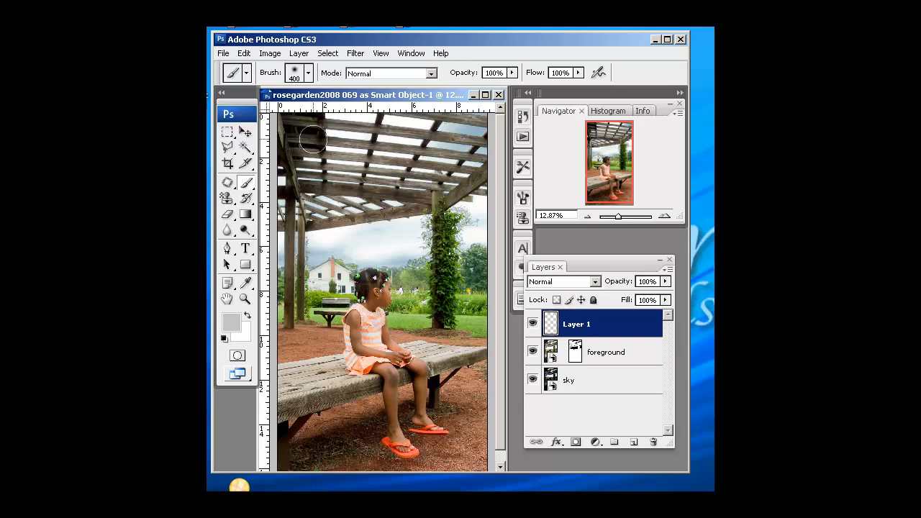
pyautogui.click(299, 53)
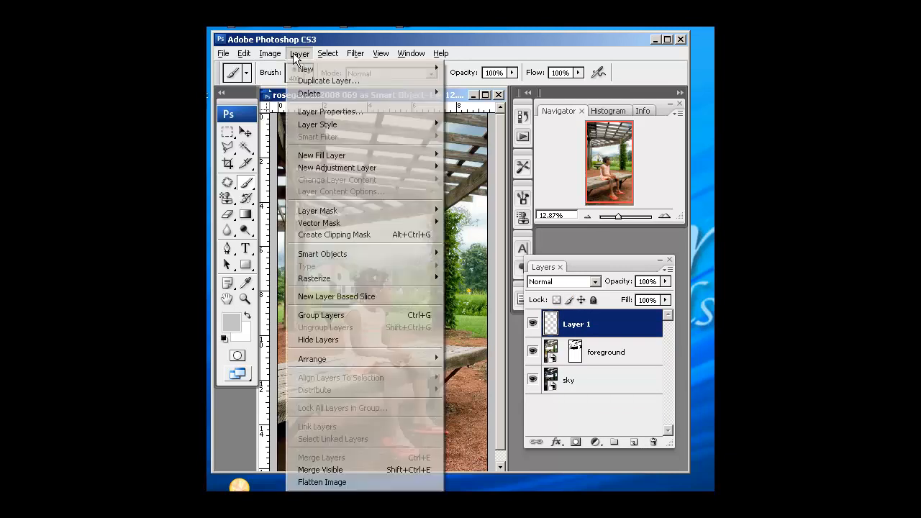
pyautogui.keyDown('alt'); pyautogui.click(313, 472); pyautogui.keyUp('alt')
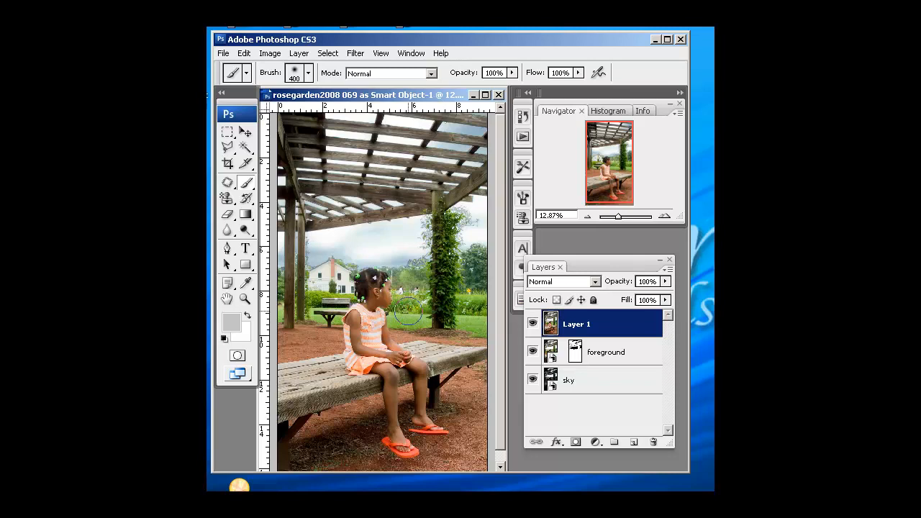
# Duplicate the sky layer as a new smart object via copy and open the copy in Camera Raw.
pyautogui.rightClick(599, 384)
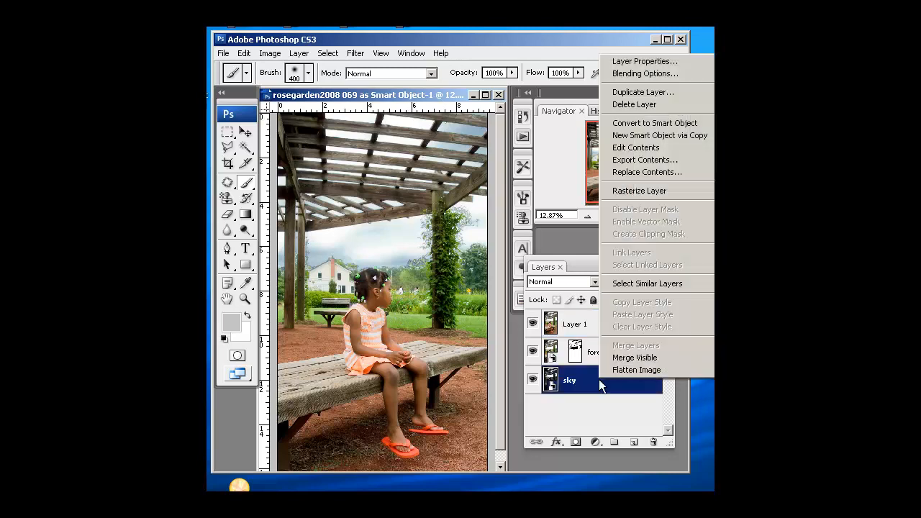
pyautogui.click(640, 137)
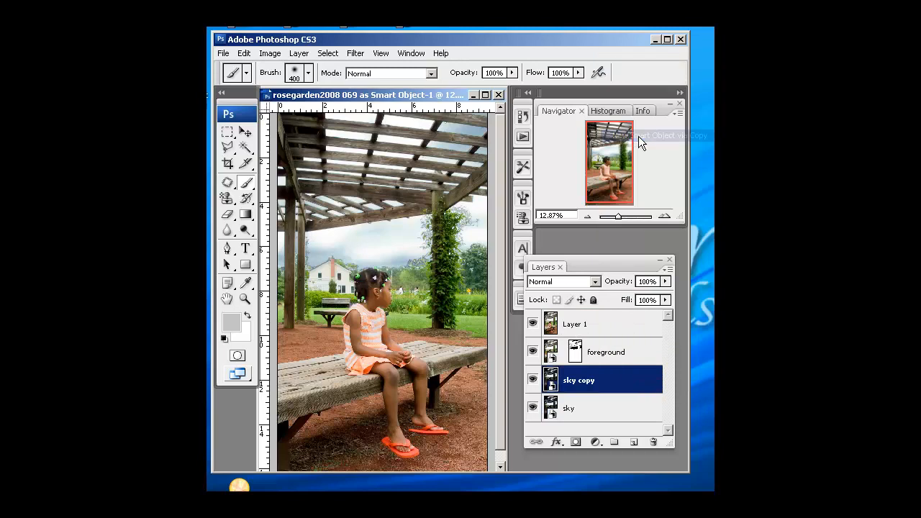
pyautogui.doubleClick(550, 378)
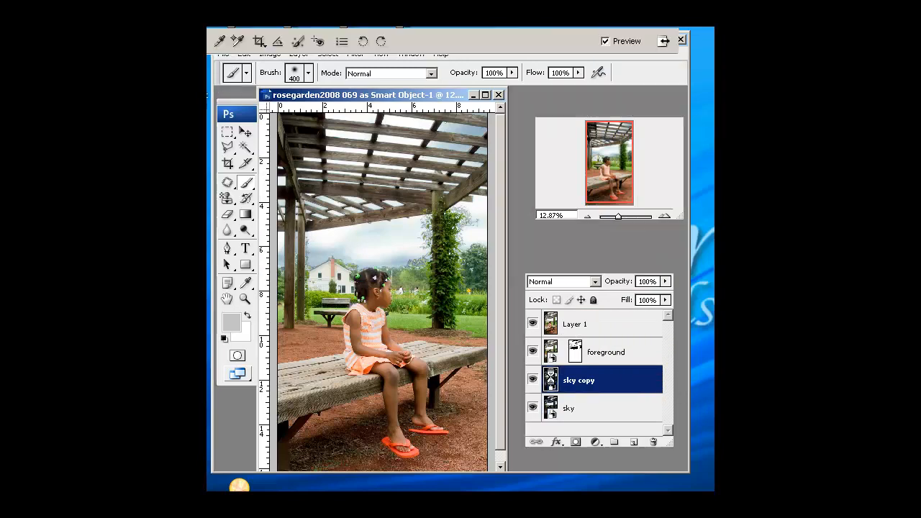